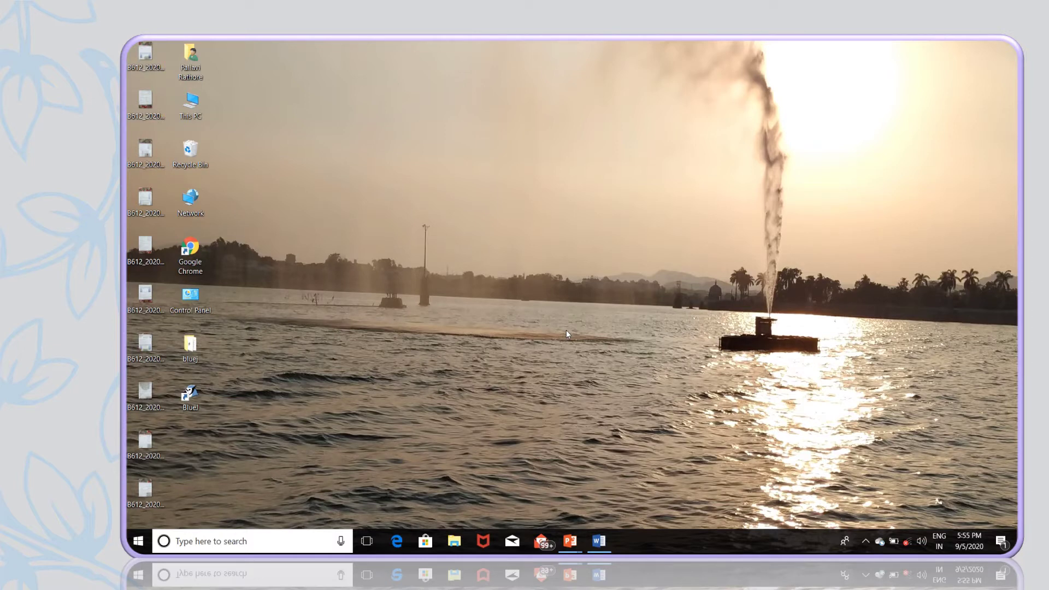
Switch to the open Word document and insert the built-in Banded header.
{"action": "left_click", "coordinate": [589, 542]}
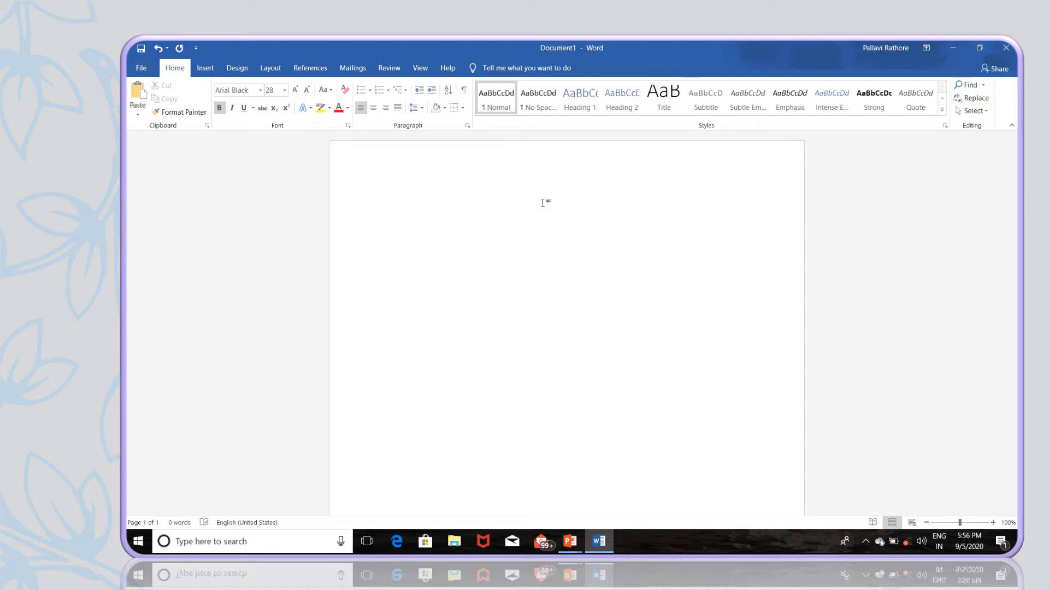
{"action": "left_click", "coordinate": [206, 72]}
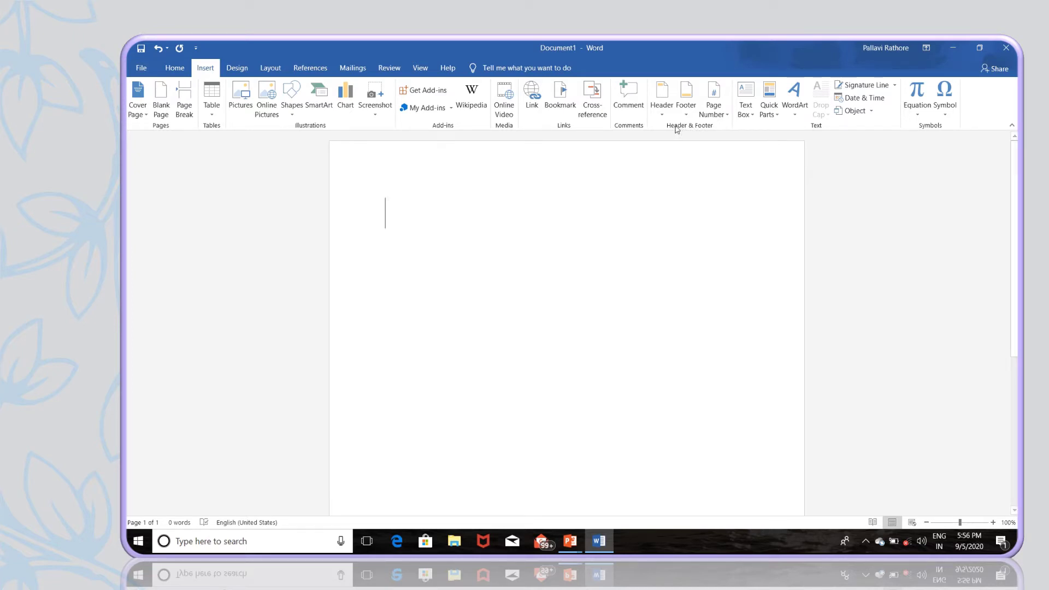
{"action": "left_click", "coordinate": [656, 97]}
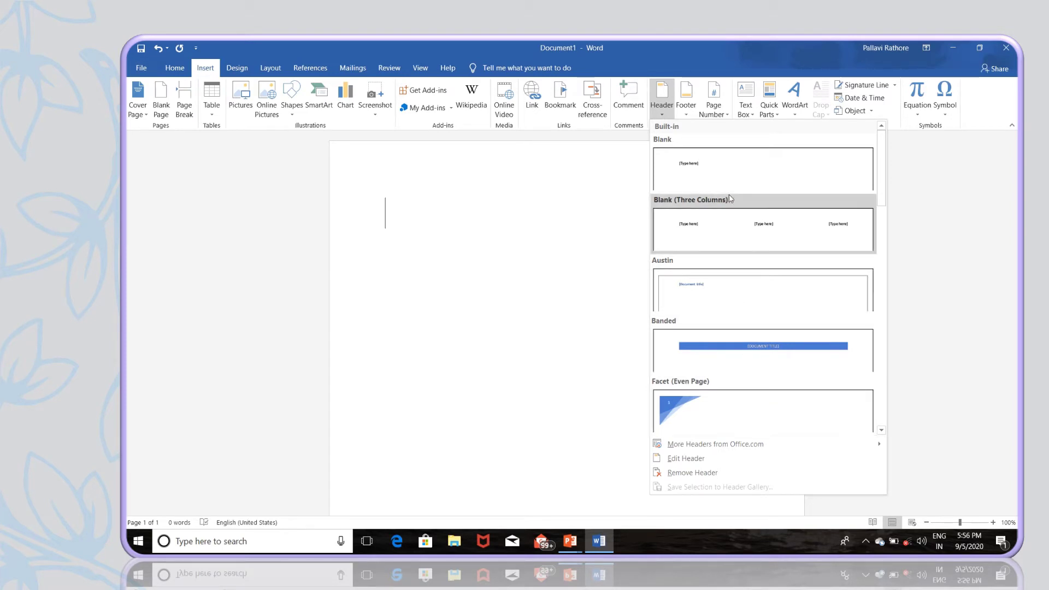
{"action": "left_click", "coordinate": [757, 344]}
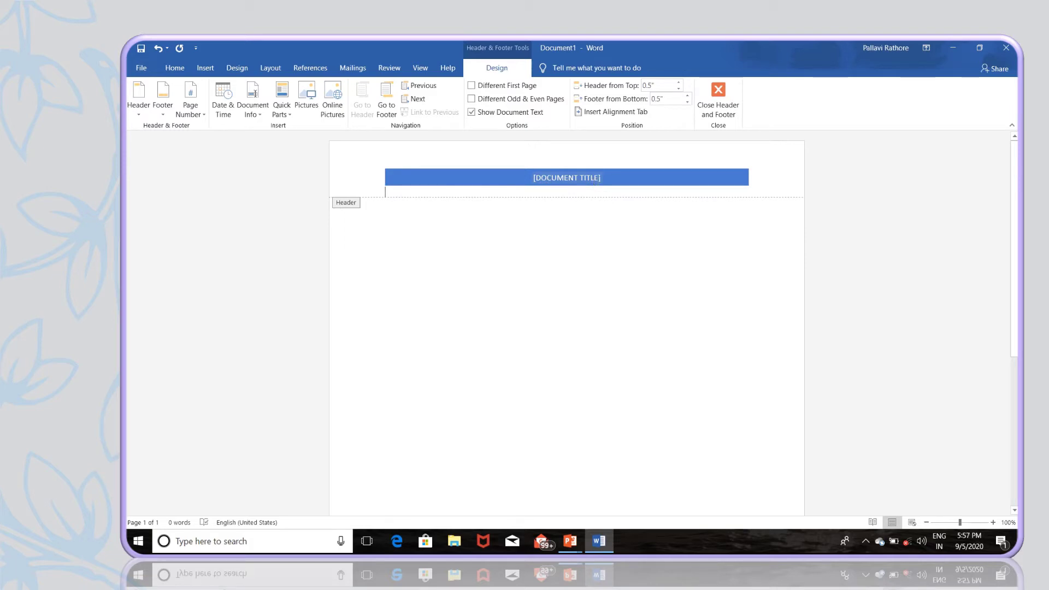
Replace the header's title placeholder with "TEXT MANAGEMENT IN MS WORD 2010" and add "LESSON-3" on the line below the band.
{"action": "left_click", "coordinate": [598, 183]}
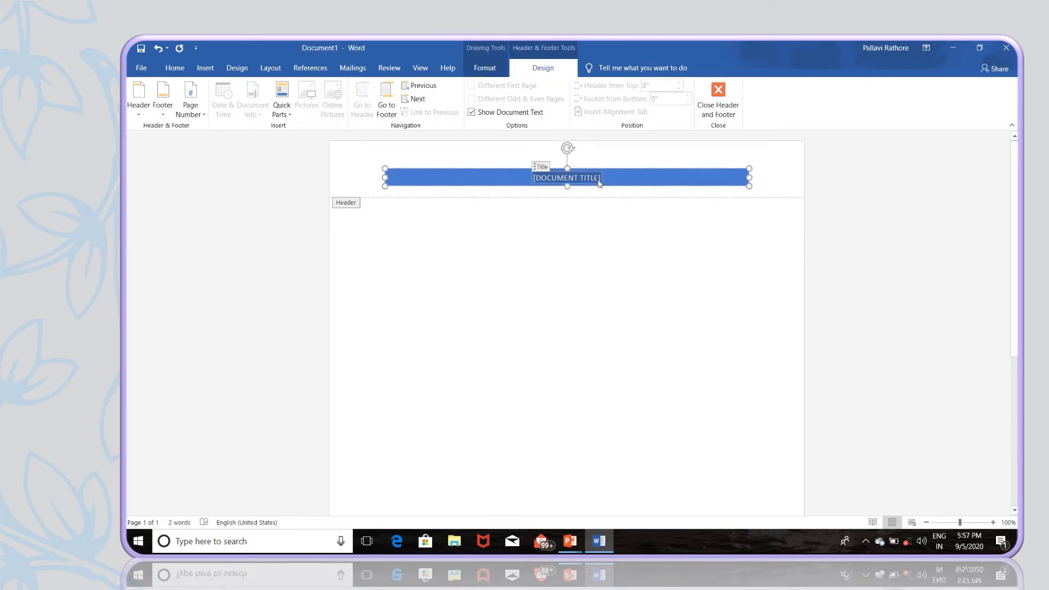
{"action": "key", "text": "Delete"}
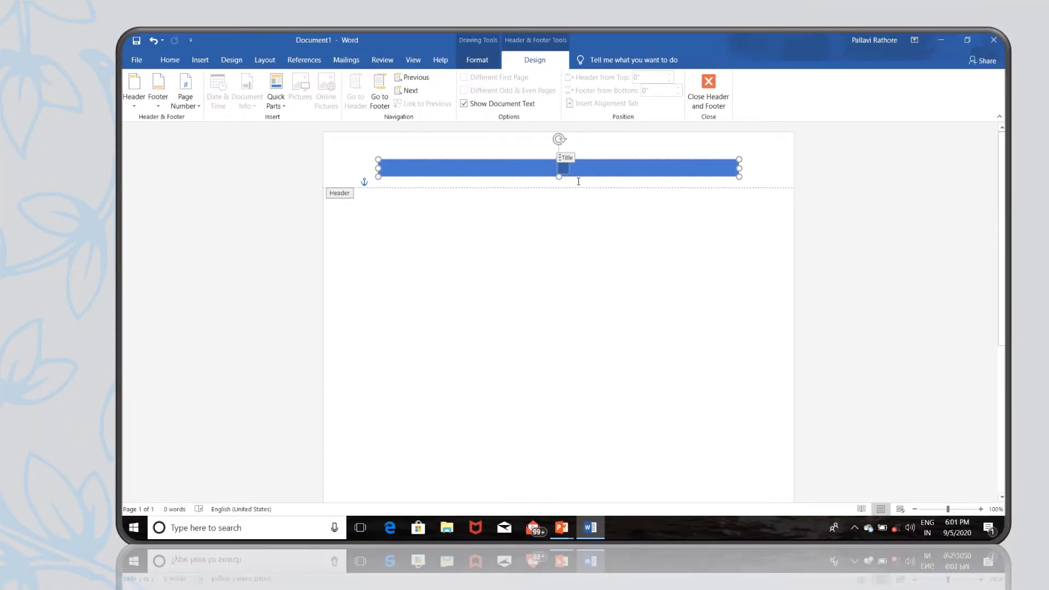
{"action": "type", "text": "text"}
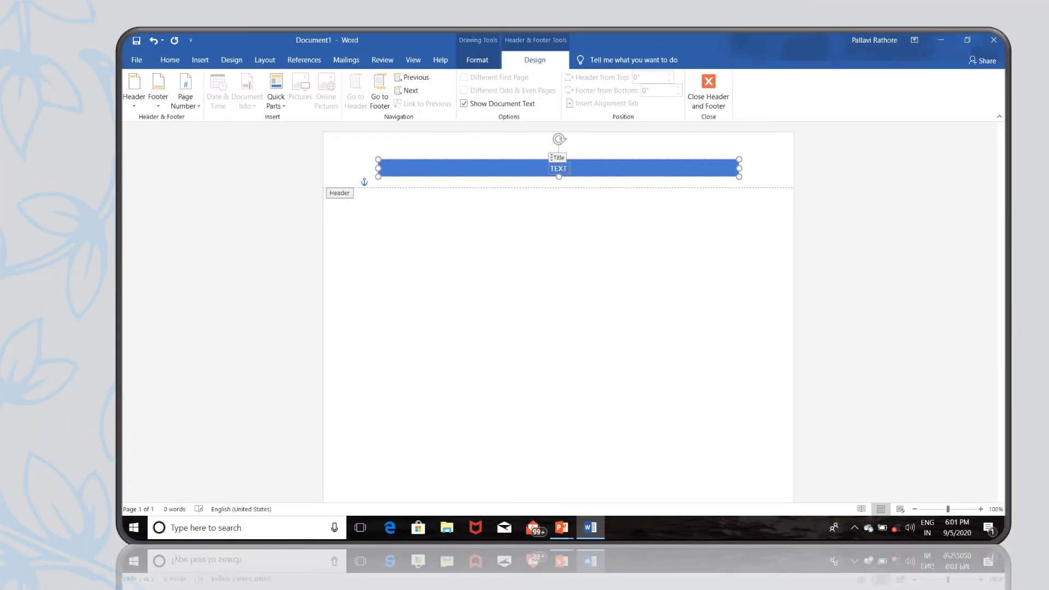
{"action": "type", "text": " management"}
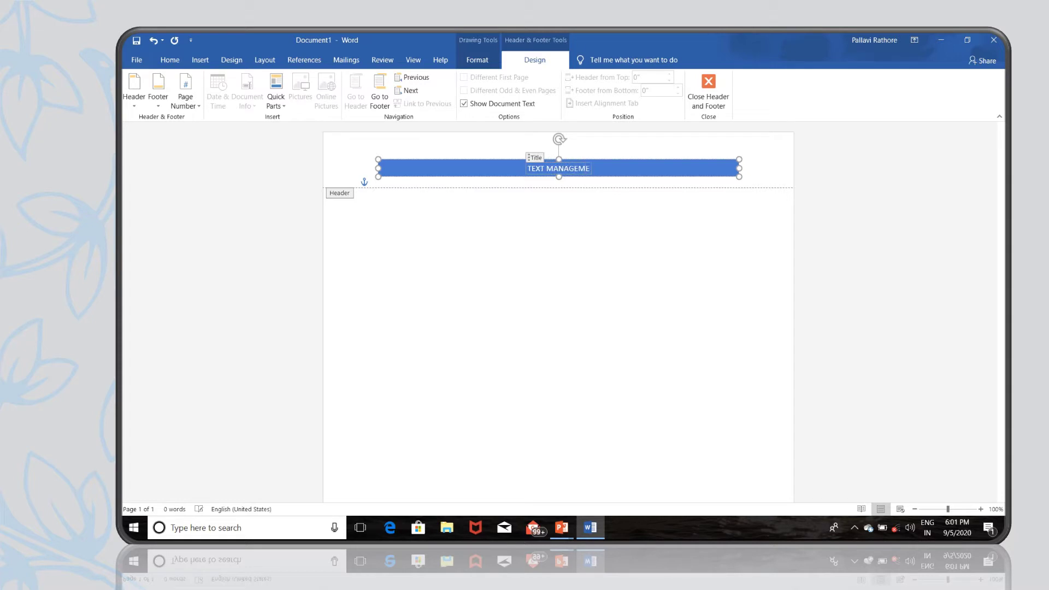
{"action": "type", "text": " in"}
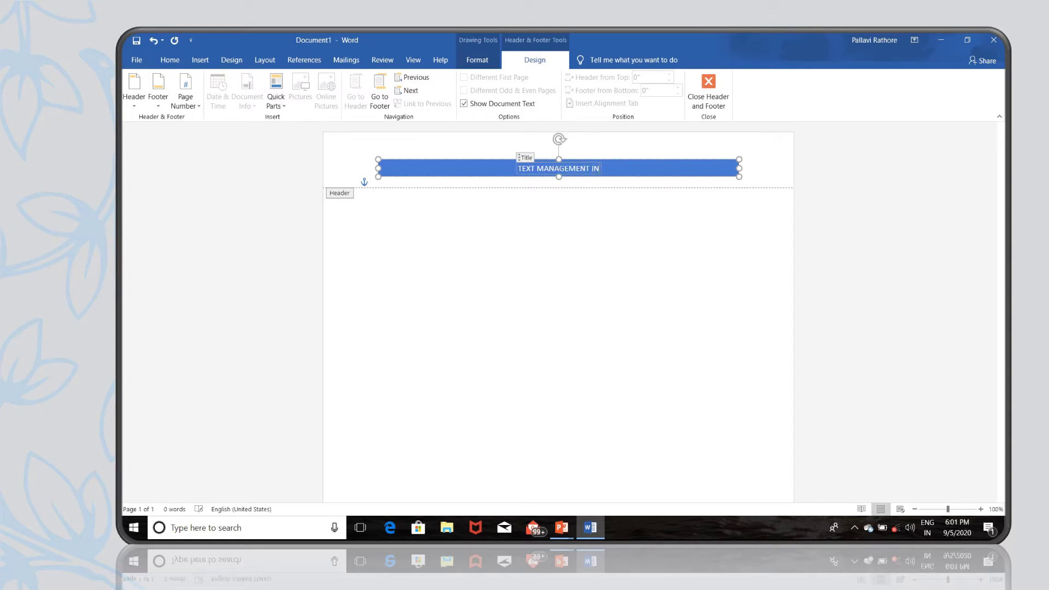
{"action": "type", "text": " ms wor"}
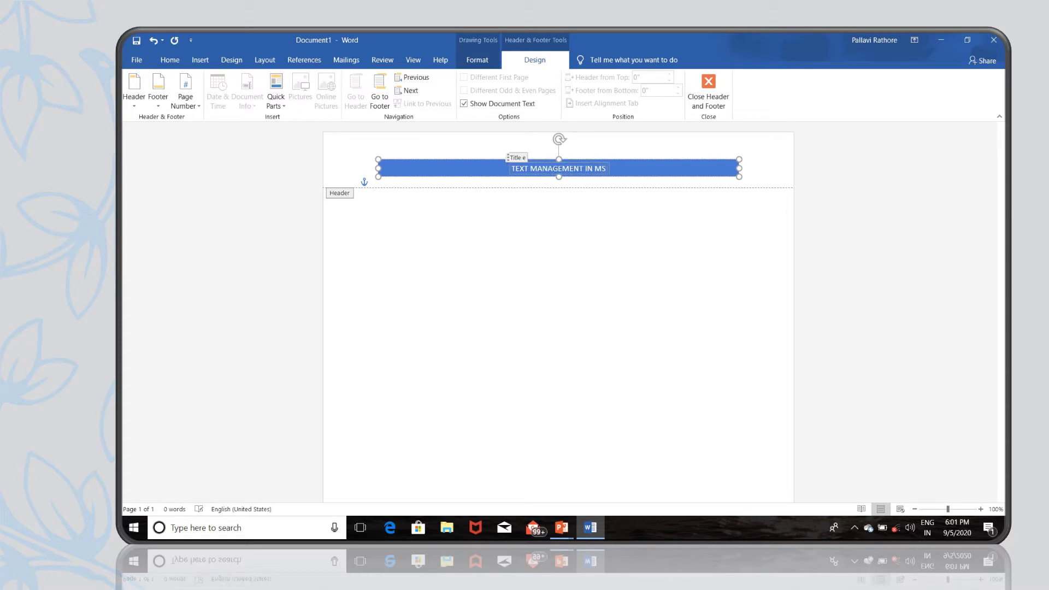
{"action": "type", "text": "d 2010"}
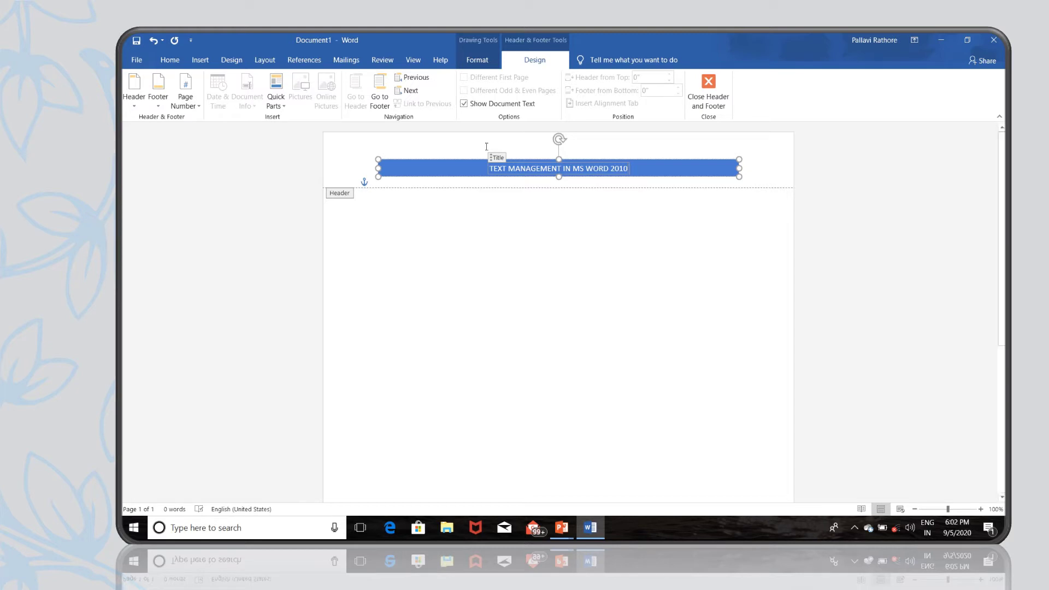
{"action": "left_click", "coordinate": [451, 181]}
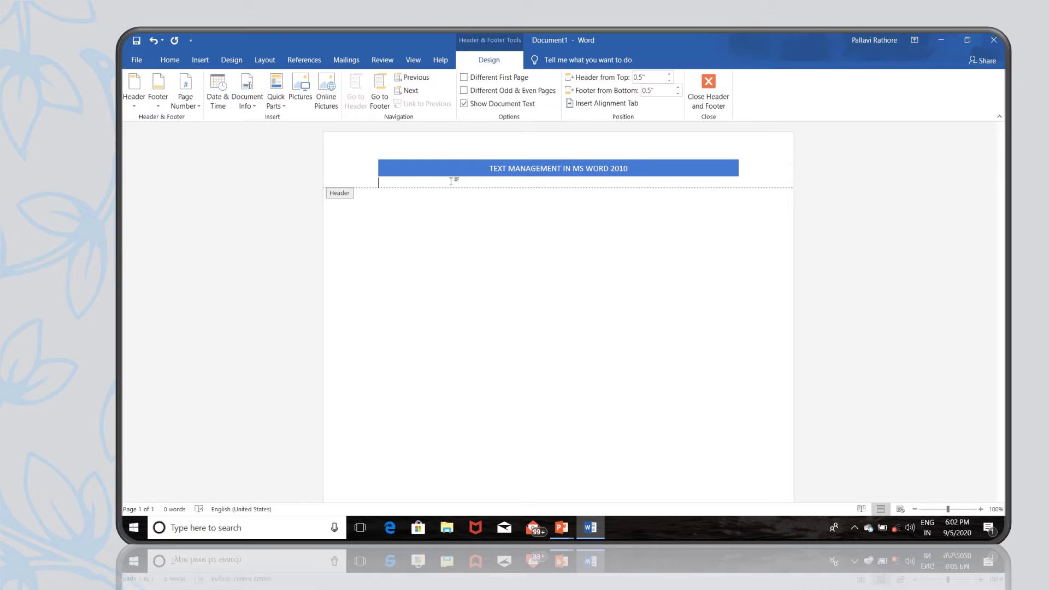
{"action": "type", "text": "LESSON-3"}
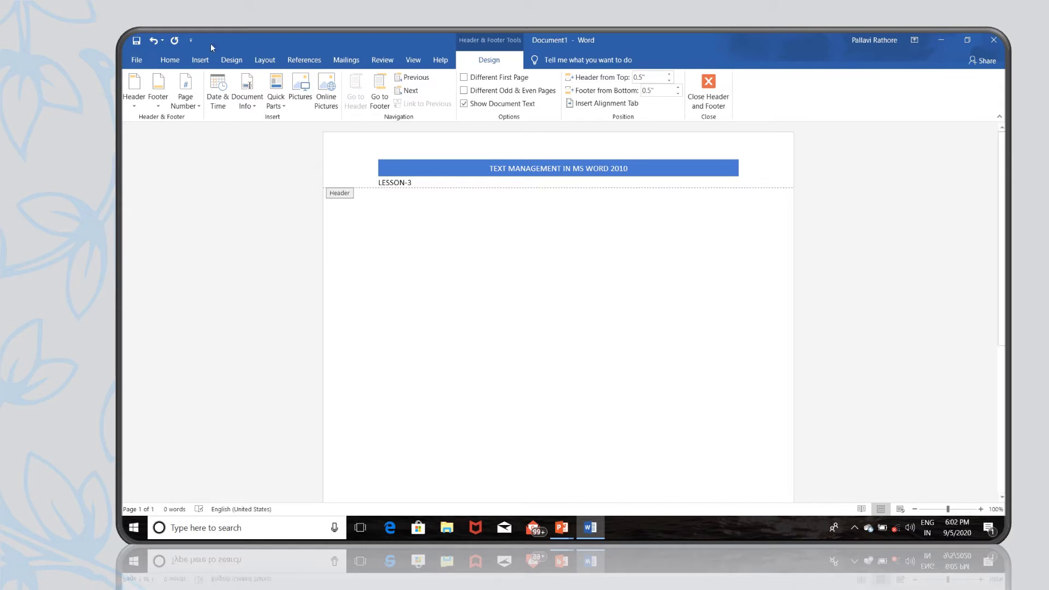
Insert the built-in Banded footer with its centred page number and place the cursor at that number.
{"action": "left_click", "coordinate": [200, 61]}
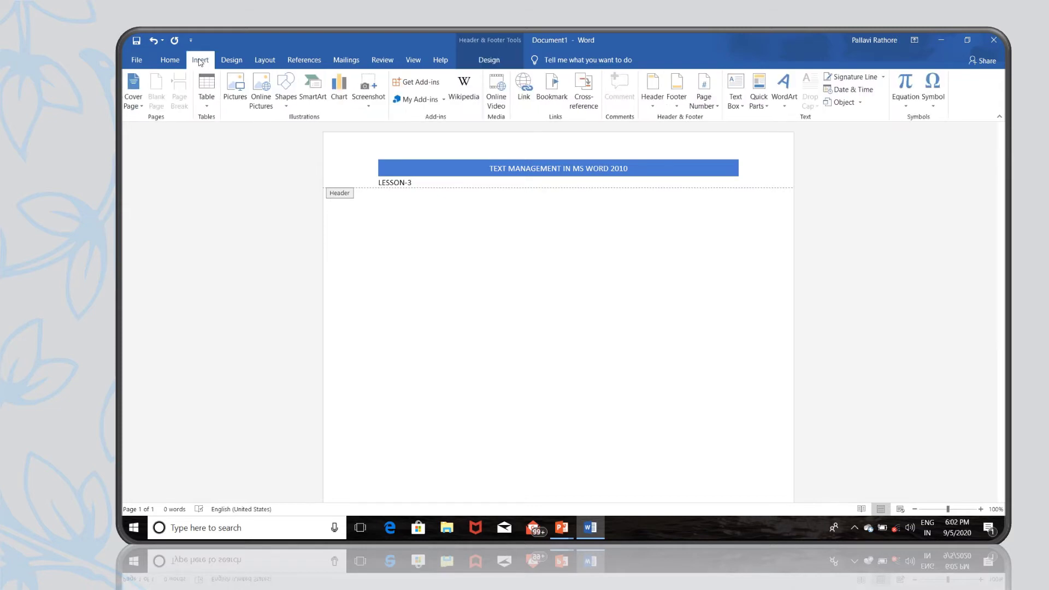
{"action": "left_click", "coordinate": [675, 94]}
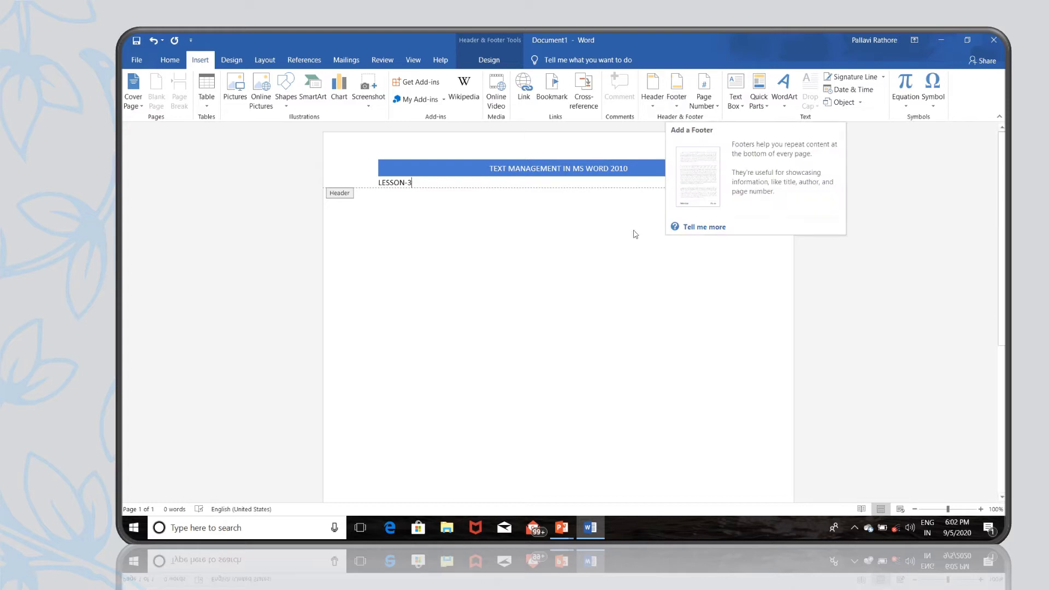
{"action": "left_click", "coordinate": [628, 257]}
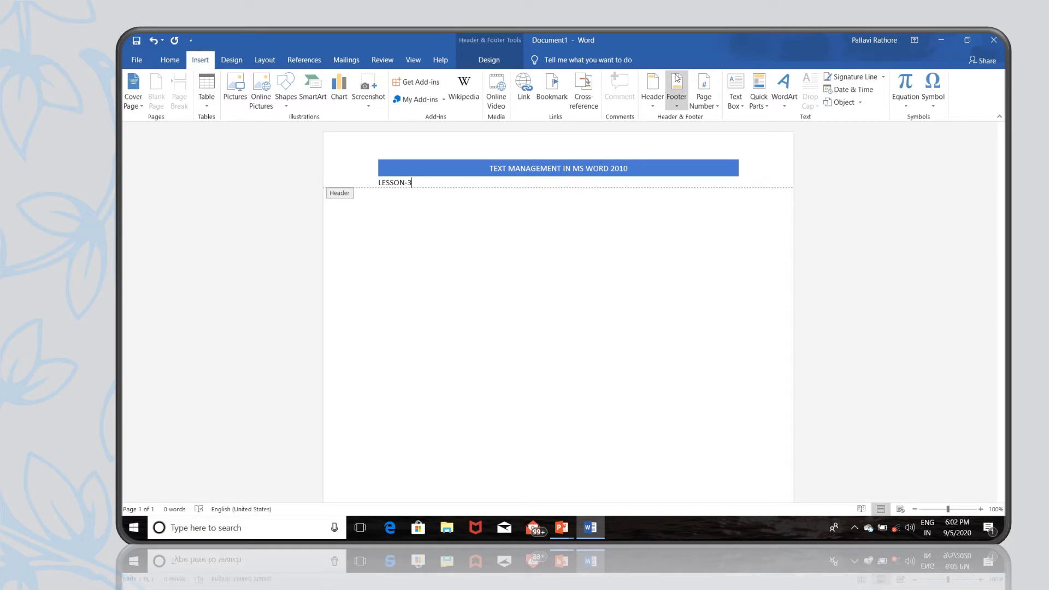
{"action": "left_click", "coordinate": [676, 81]}
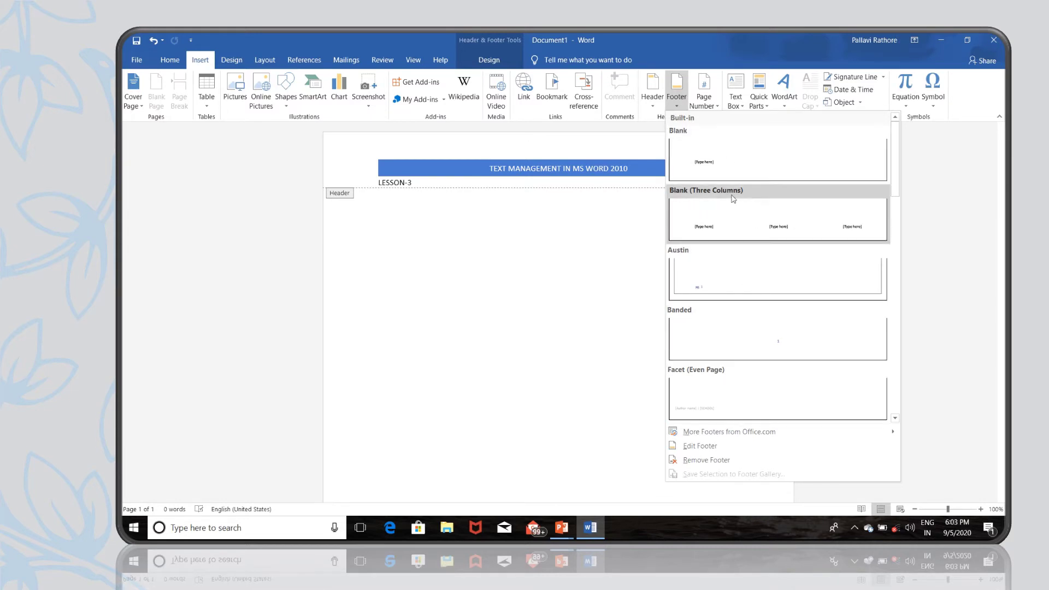
{"action": "left_click", "coordinate": [762, 326]}
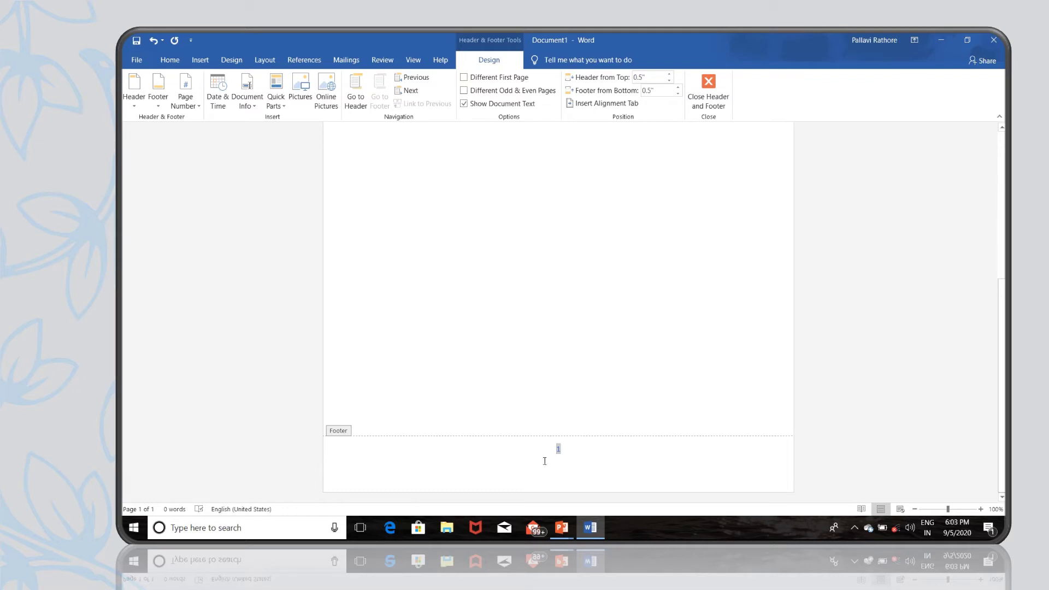
{"action": "double_click", "coordinate": [562, 457]}
{"action": "type", "text": "PA"}
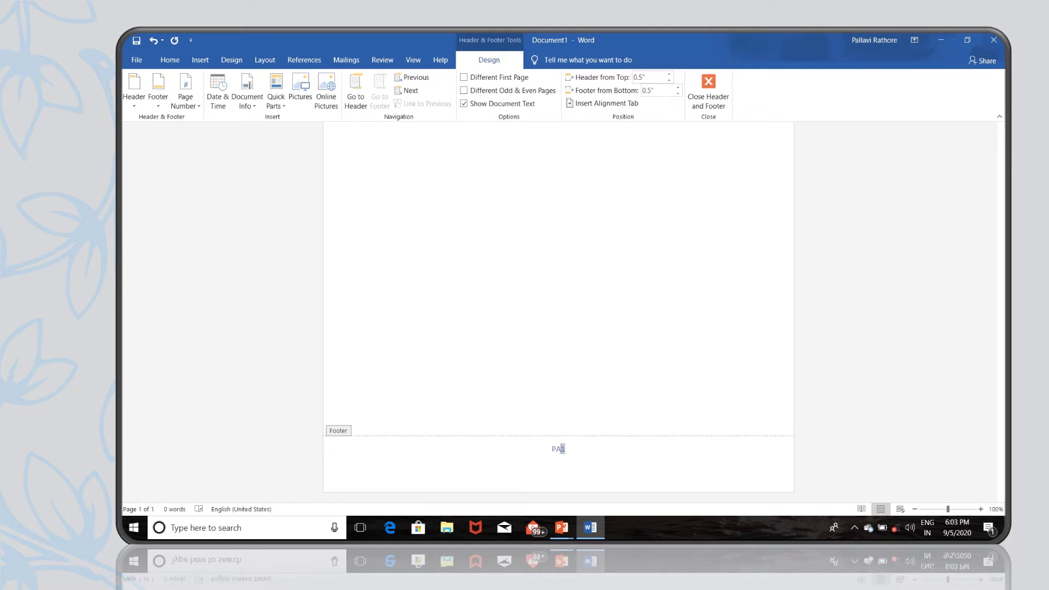
{"action": "type", "text": "GE NO."}
{"action": "key", "text": "BackSpace"}
{"action": "key", "text": "BackSpace"}
{"action": "key", "text": "BackSpace"}
Enter "TEXT MANAGEMENT IN MS WORD 2010-" in the footer directly before the page number.
{"action": "type", "text": "MANAGM"}
{"action": "key", "text": "BackSpace"}
{"action": "type", "text": "EMENT IN "}
{"action": "type", "text": "MS WORD"}
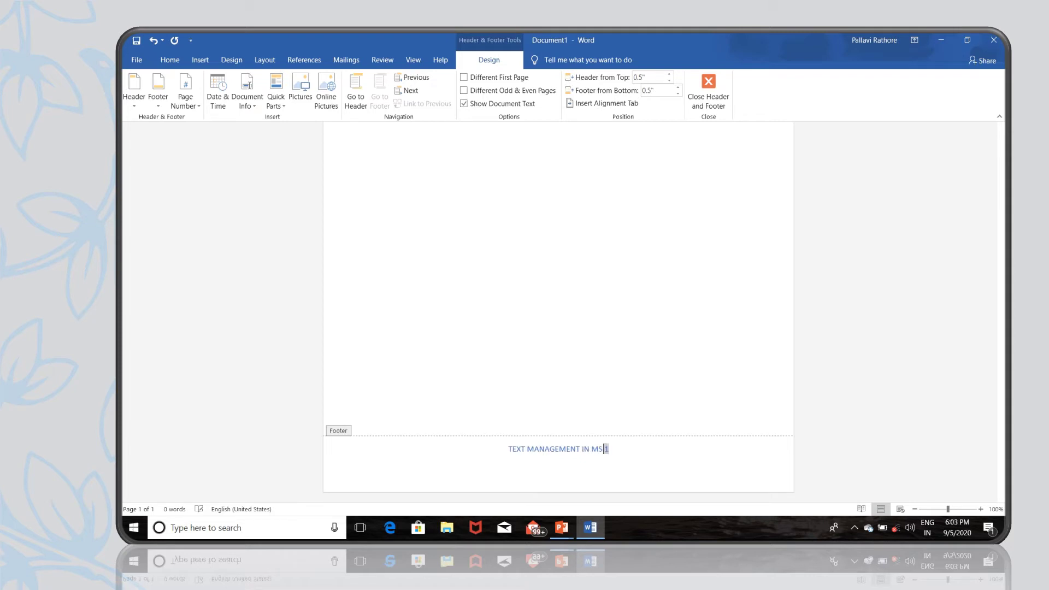
{"action": "type", "text": " 2010"}
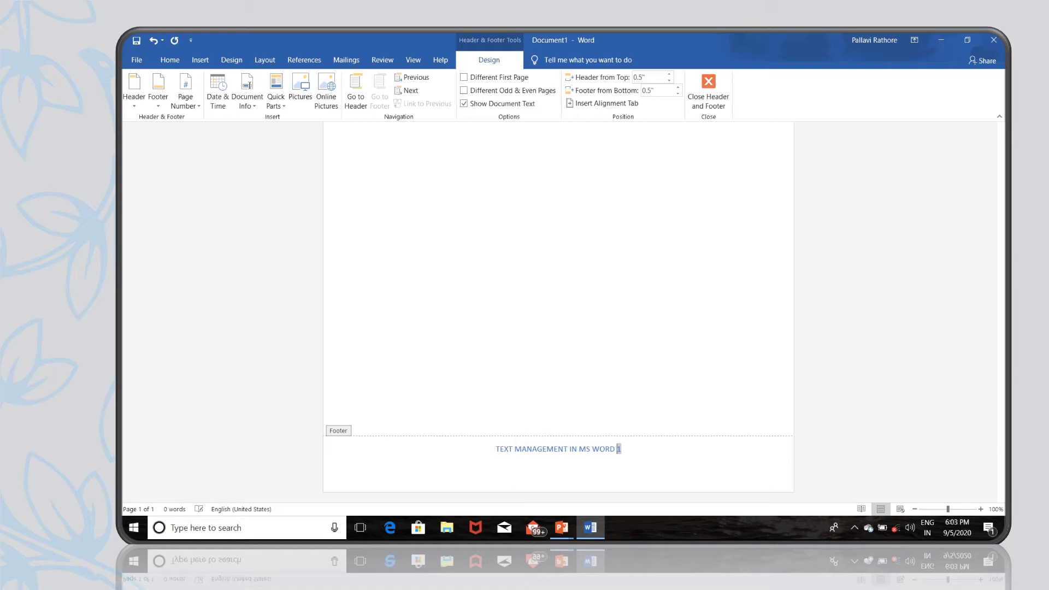
{"action": "type", "text": "-1"}
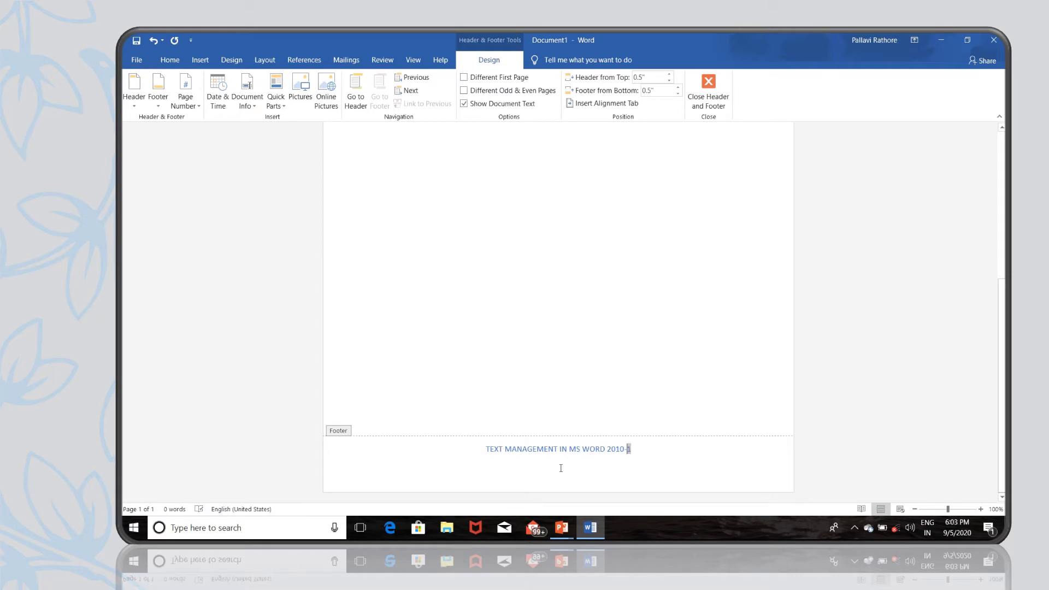
Check the header and footer on the page and close header and footer editing.
{"action": "scroll", "coordinate": [525, 323], "scroll_direction": "up", "scroll_amount": 5}
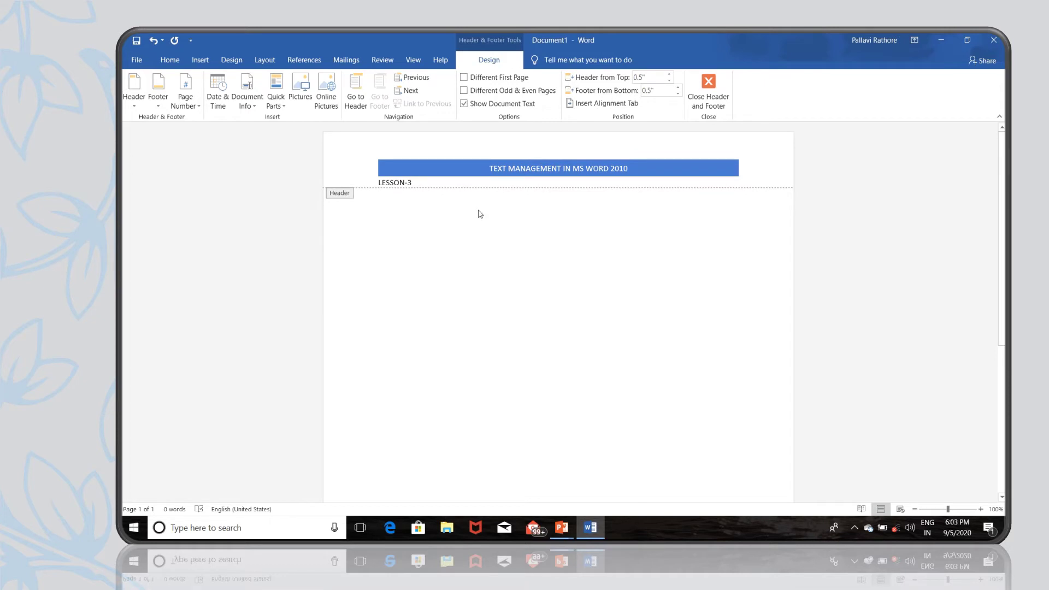
{"action": "scroll", "coordinate": [480, 214], "scroll_direction": "down", "scroll_amount": 5}
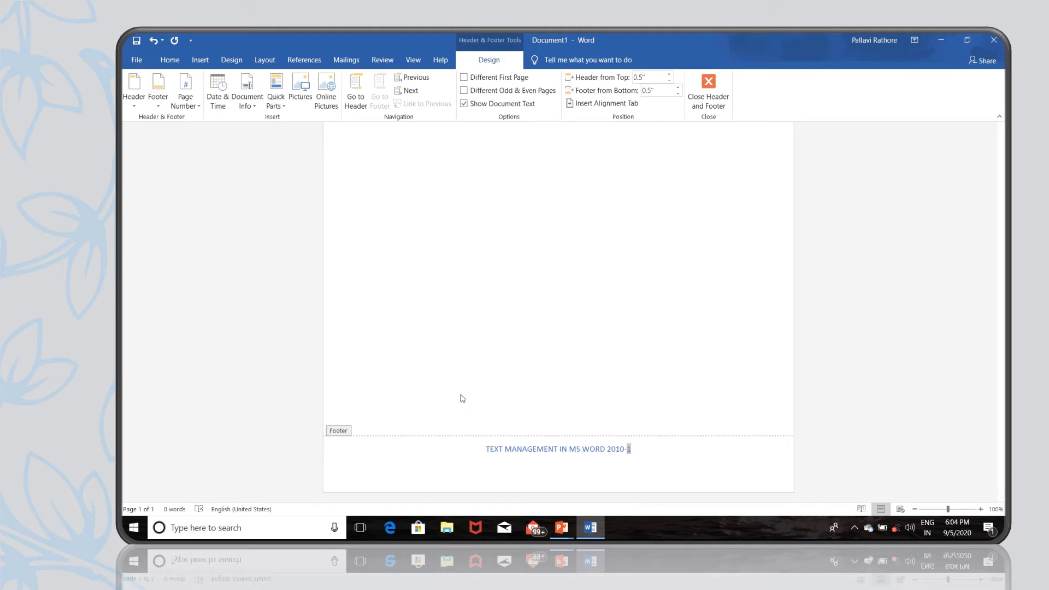
{"action": "scroll", "coordinate": [462, 398], "scroll_direction": "up", "scroll_amount": 5}
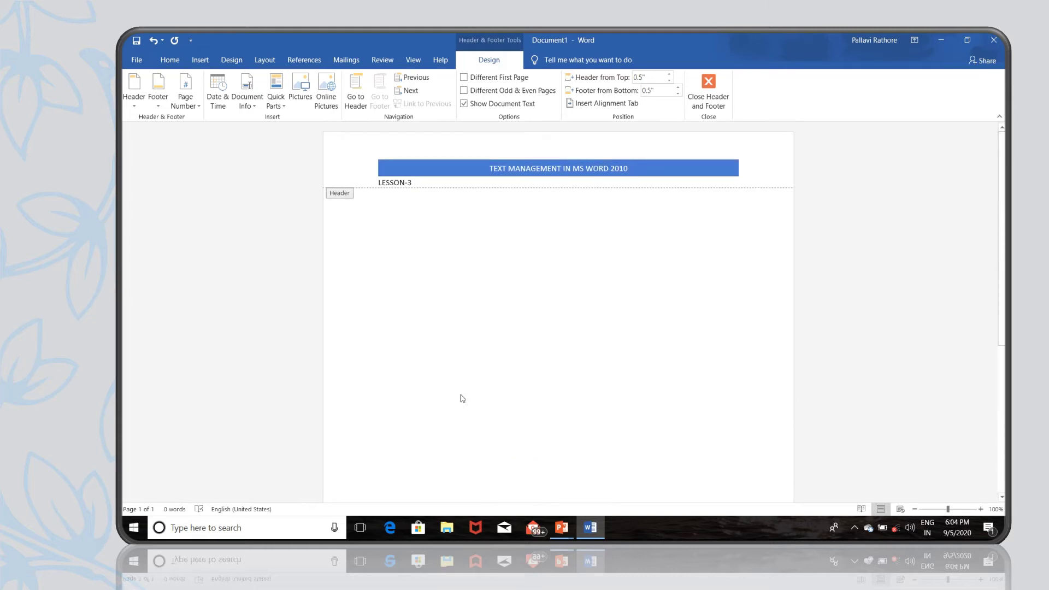
{"action": "scroll", "coordinate": [463, 398], "scroll_direction": "down", "scroll_amount": 5}
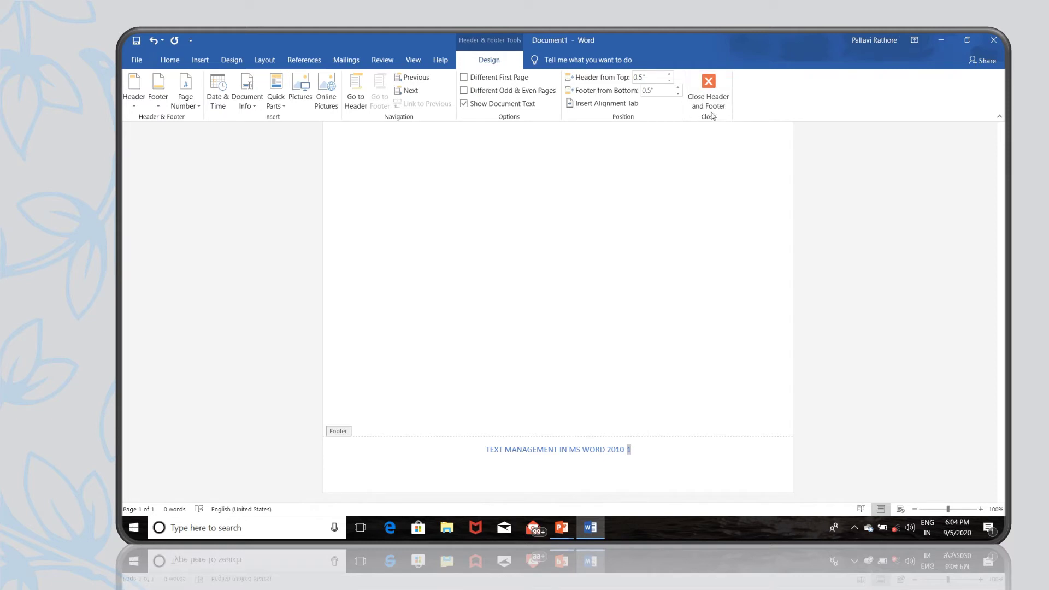
{"action": "left_click", "coordinate": [712, 83]}
{"action": "scroll", "coordinate": [500, 324], "scroll_direction": "down", "scroll_amount": 5}
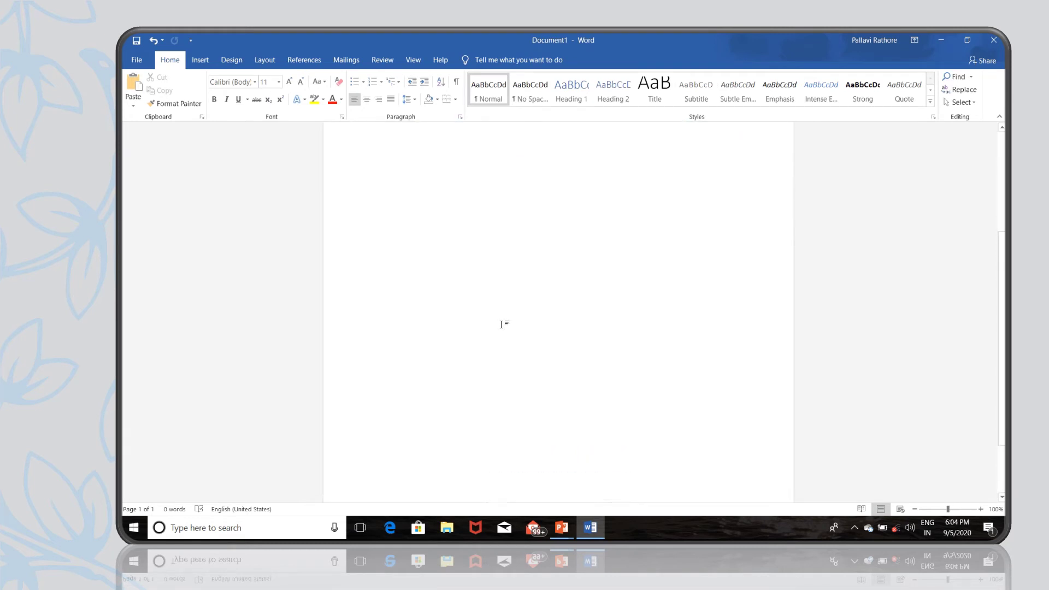
{"action": "scroll", "coordinate": [501, 324], "scroll_direction": "up", "scroll_amount": 5}
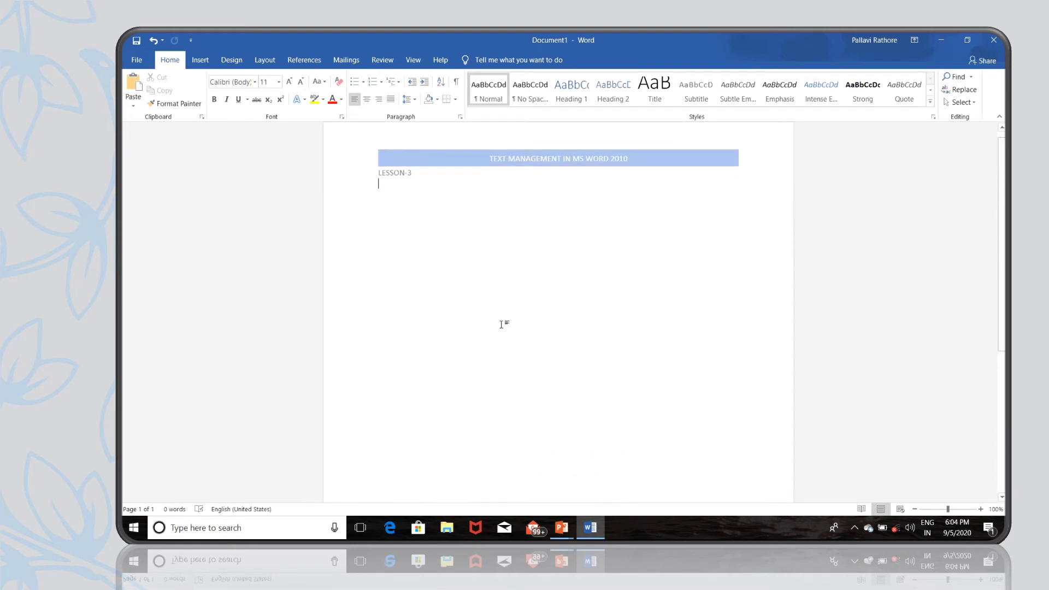